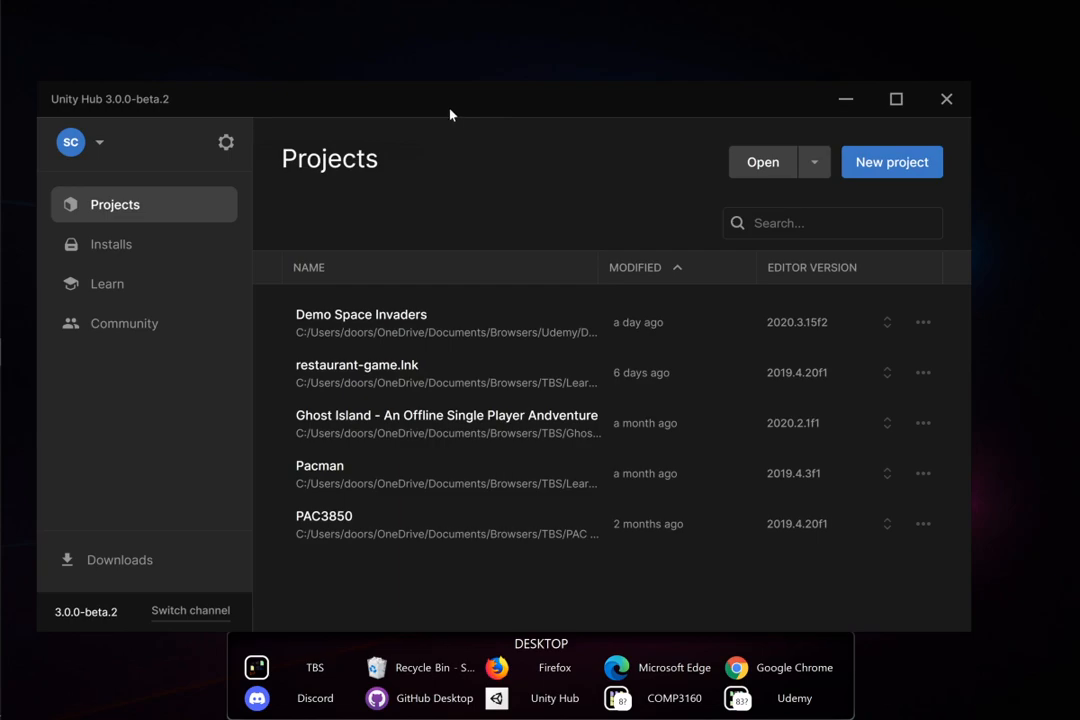
Start a new project and check the installed editor versions, keeping 2020.3.15f2 LTS
left_click_drag(448, 115, 479, 117)
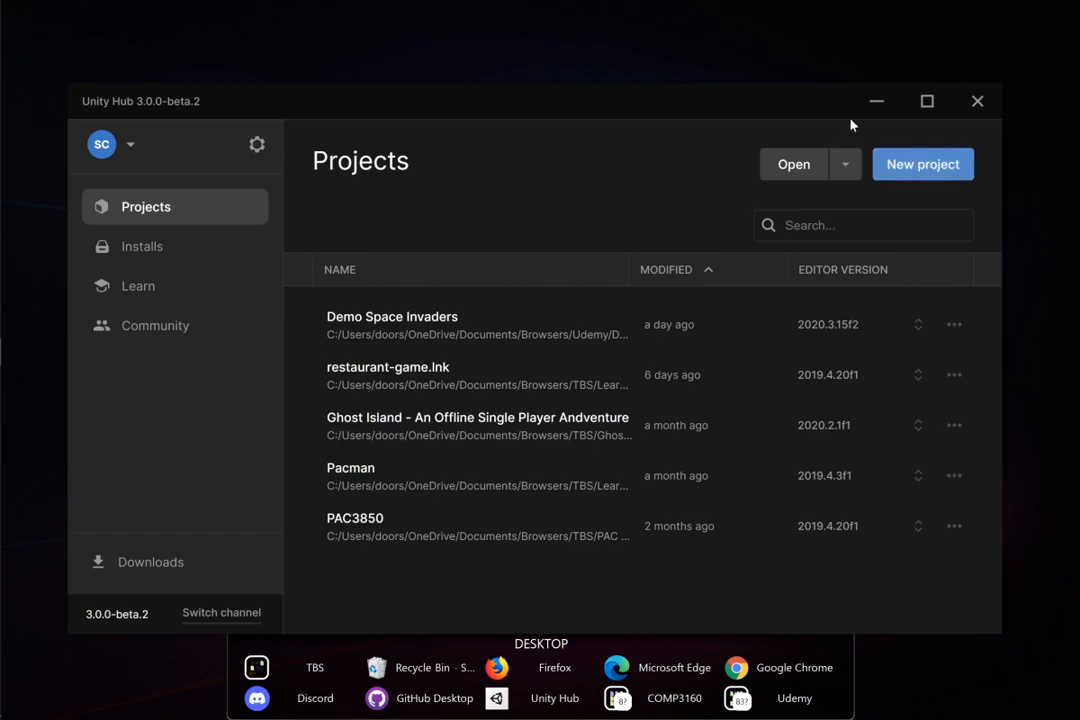
left_click(902, 170)
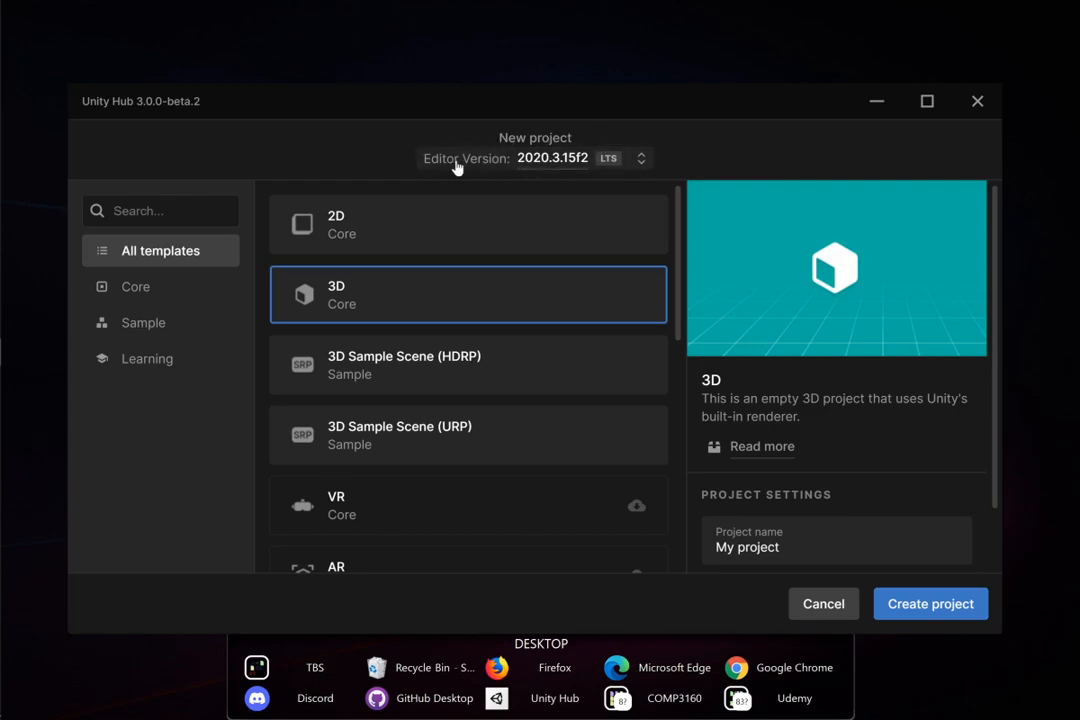
left_click(607, 159)
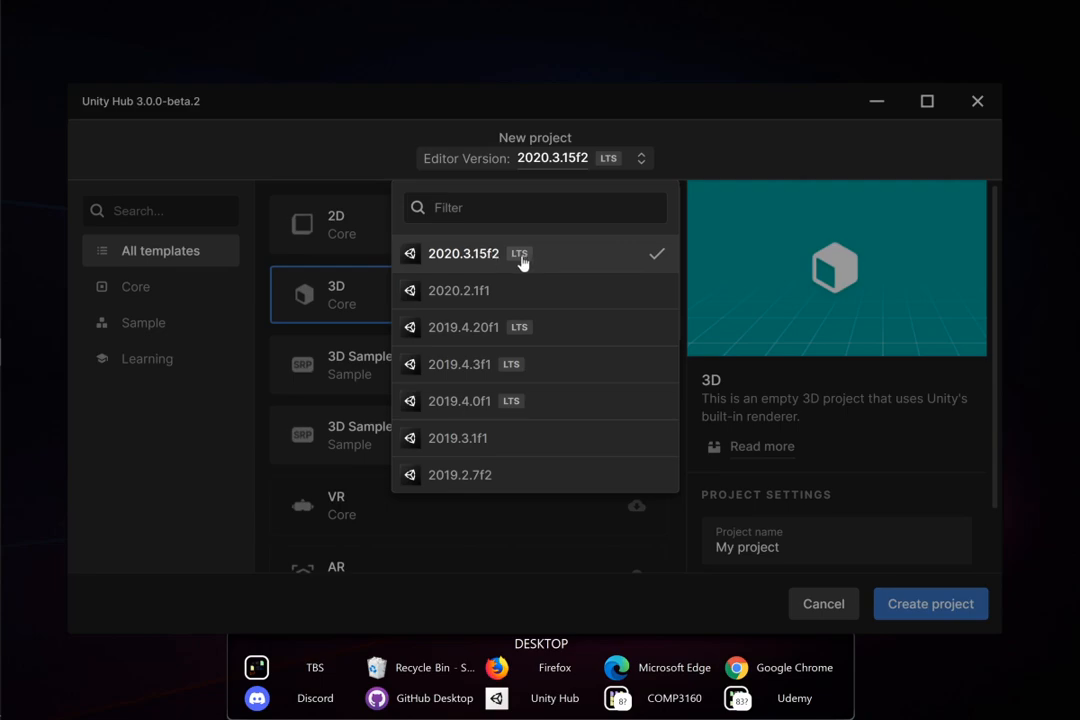
left_click(684, 149)
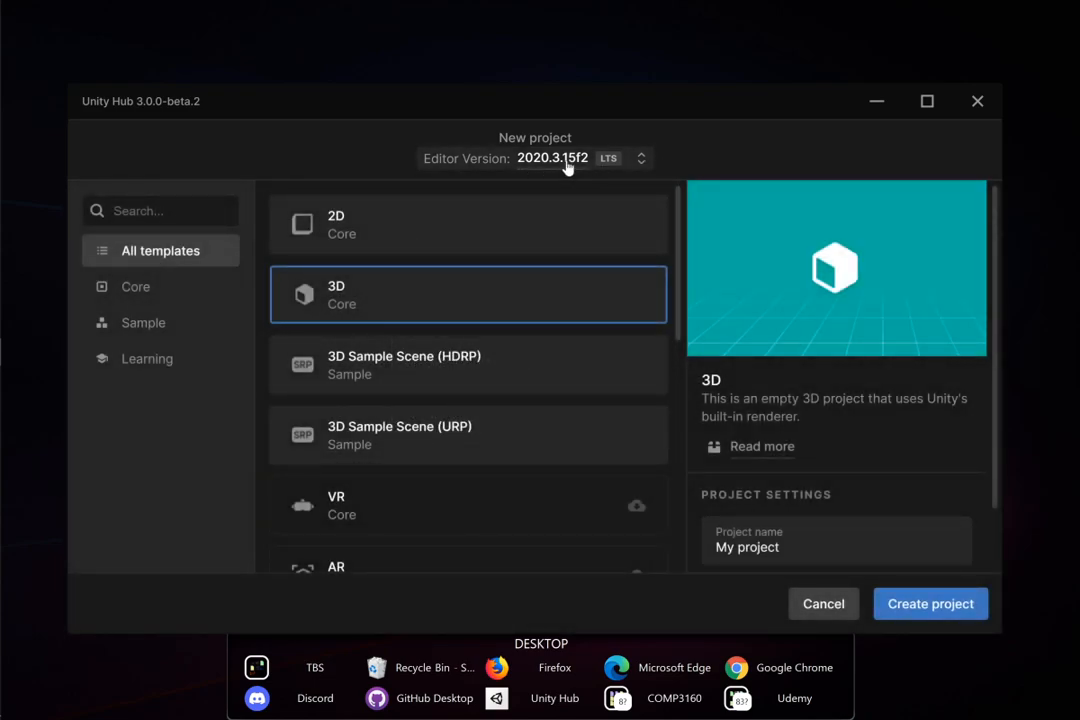
left_click(620, 168)
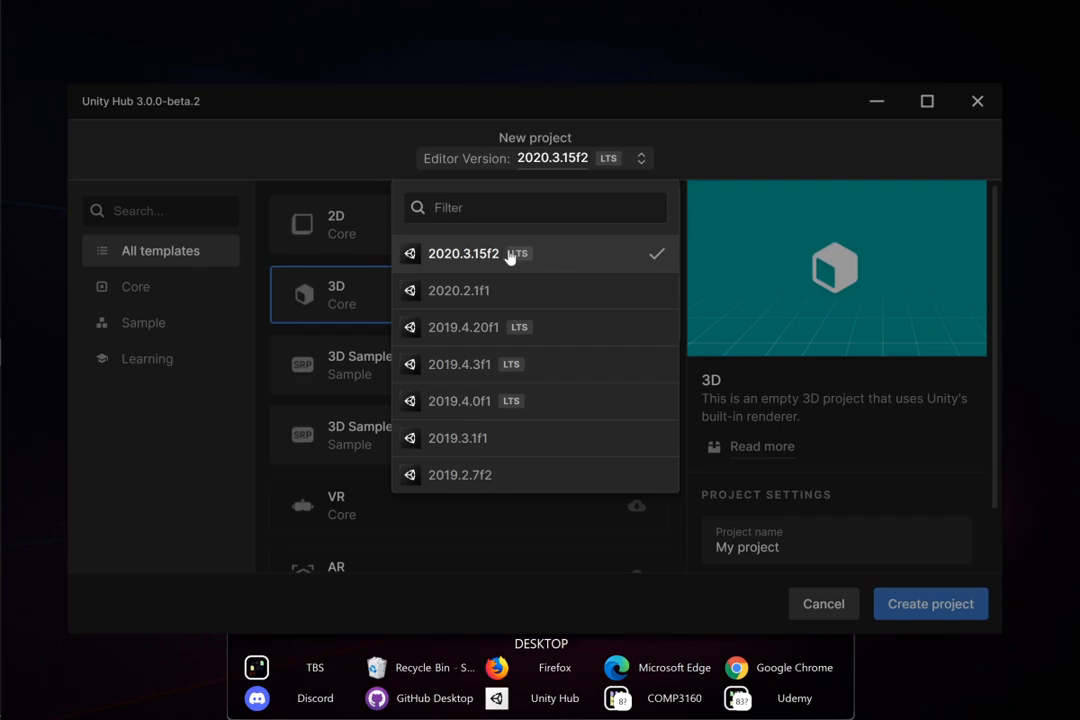
left_click(656, 133)
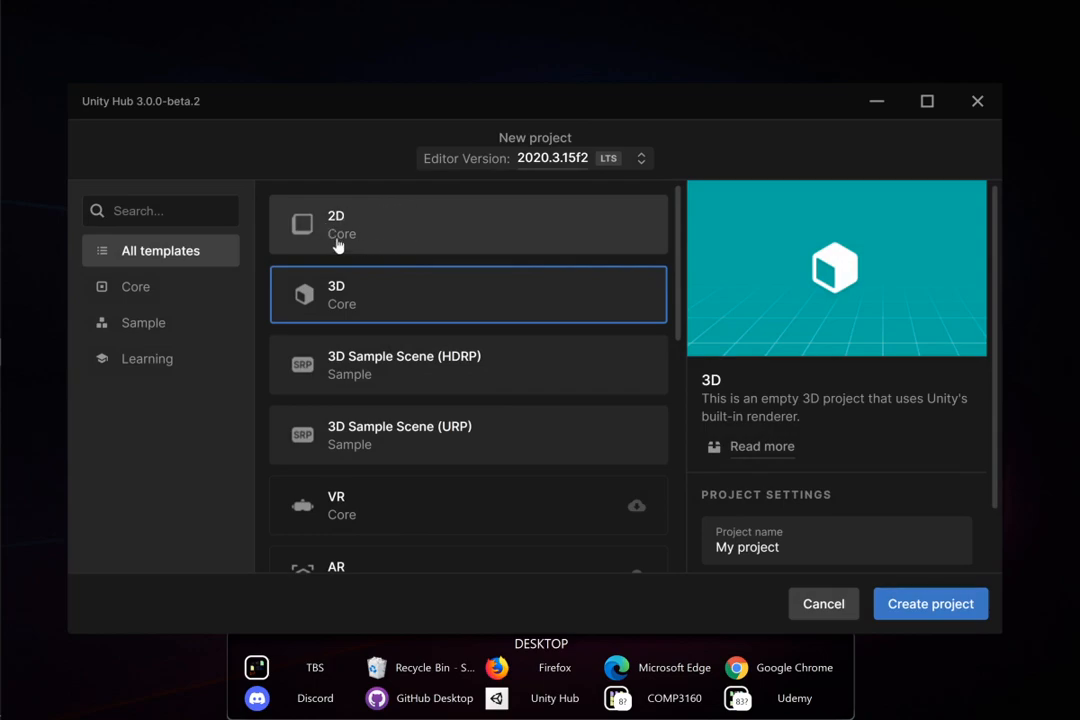
Look through the project templates and choose the 2D Core template
scroll(393, 260, "down", 1)
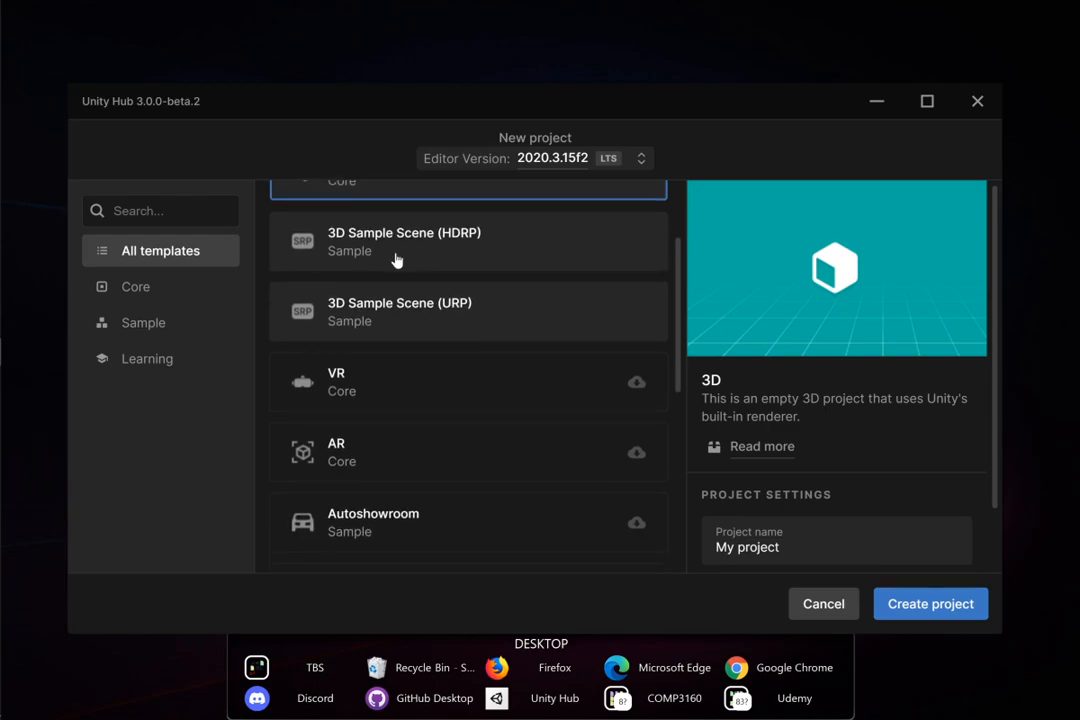
scroll(396, 260, "down", 2)
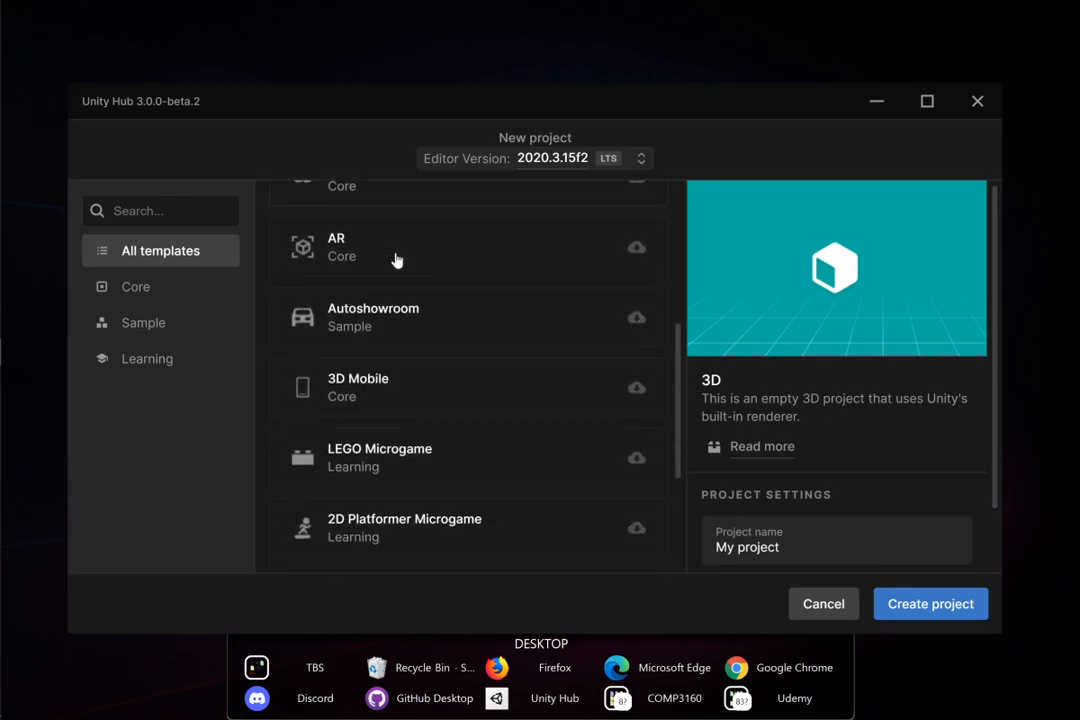
scroll(396, 260, "up", 4)
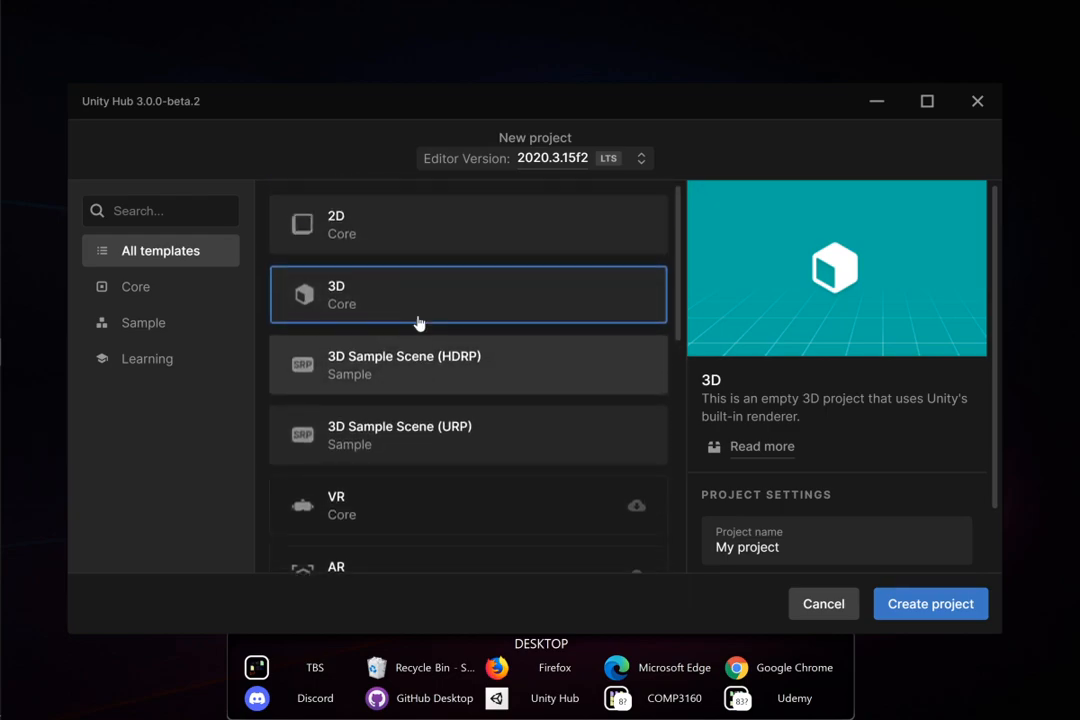
left_click(362, 230)
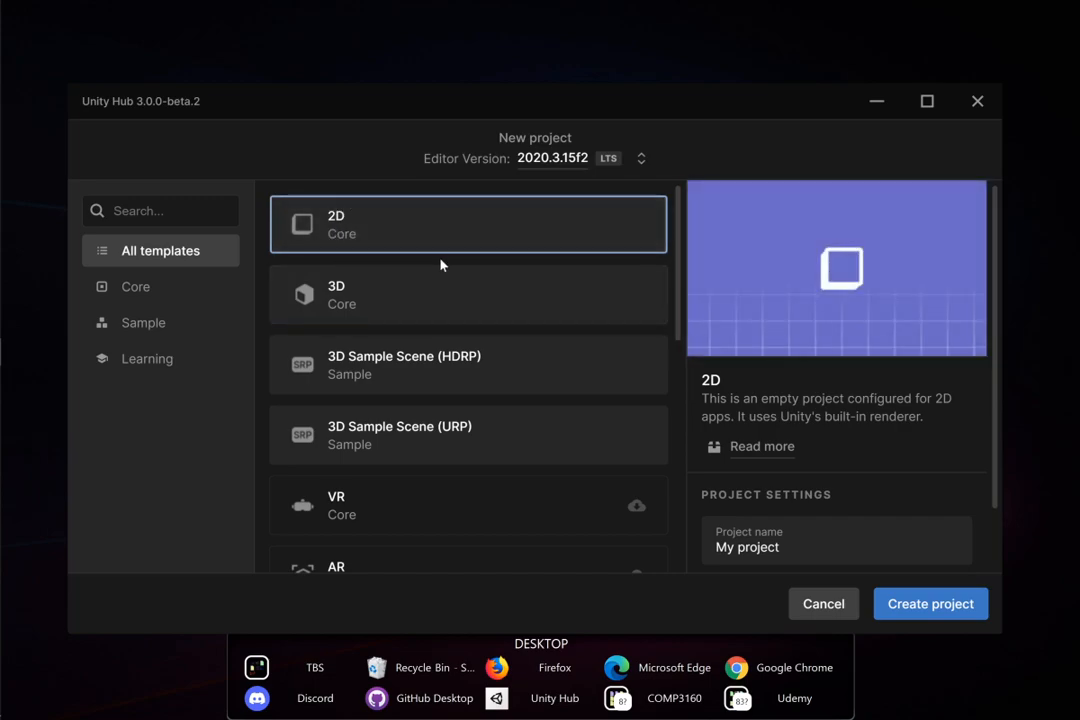
Browse the remaining templates, preview 2D Mobile, and return to the 2D Core template
scroll(440, 265, "down", 2)
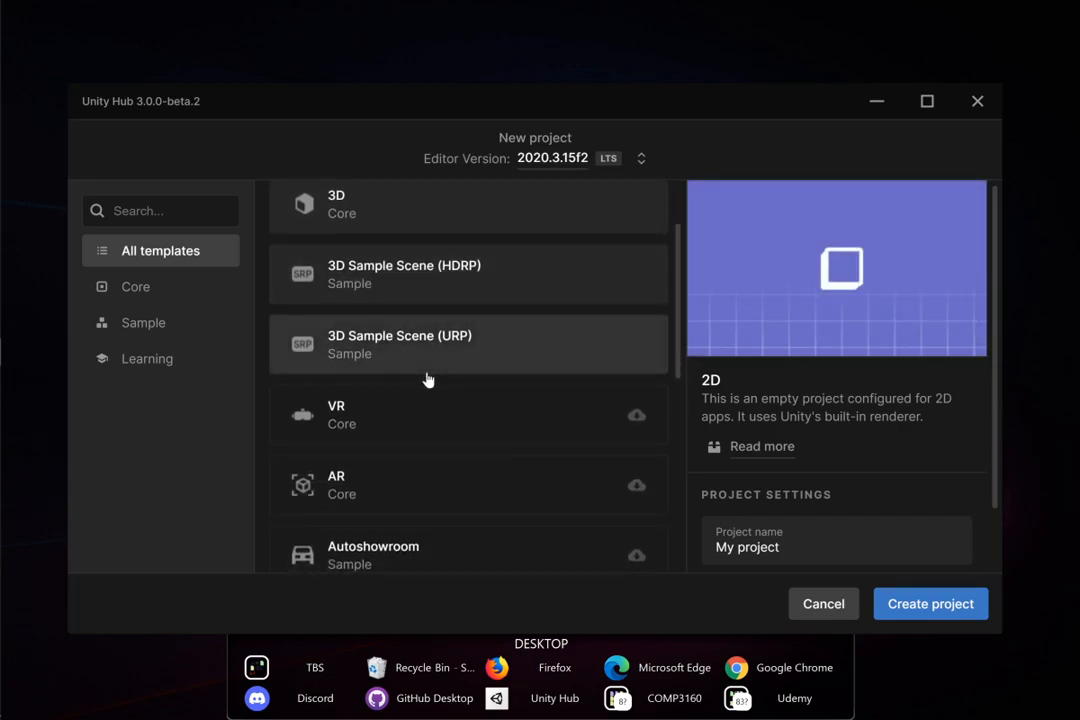
scroll(427, 379, "down", 5)
scroll(428, 379, "down", 1)
scroll(410, 400, "down", 3)
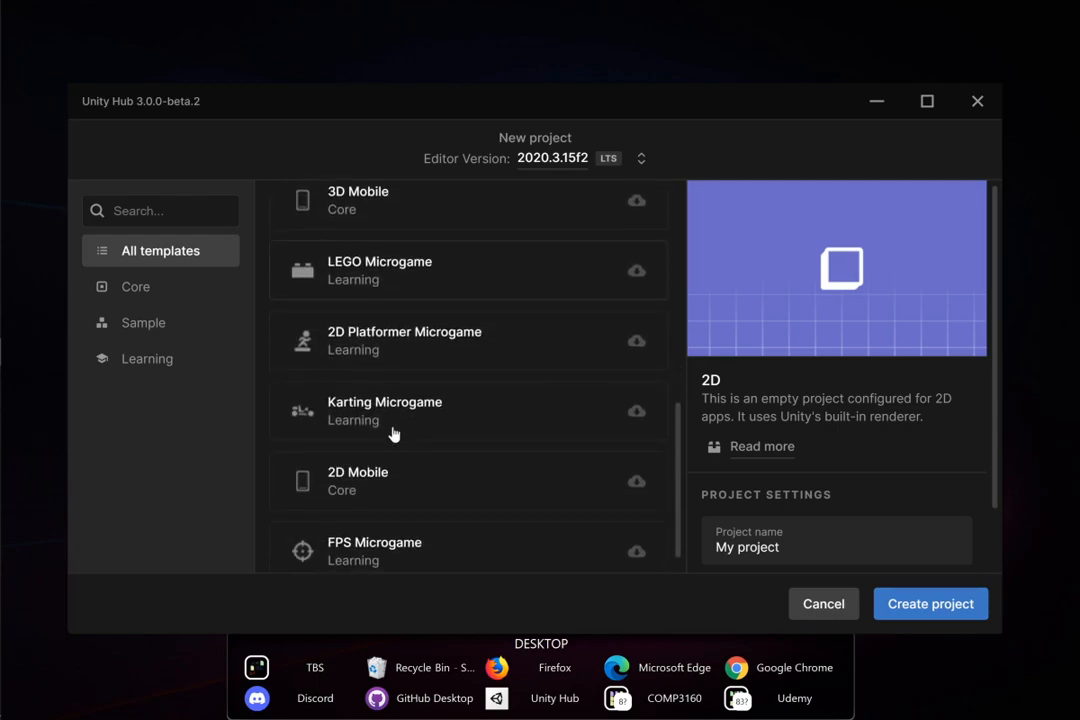
left_click(321, 470)
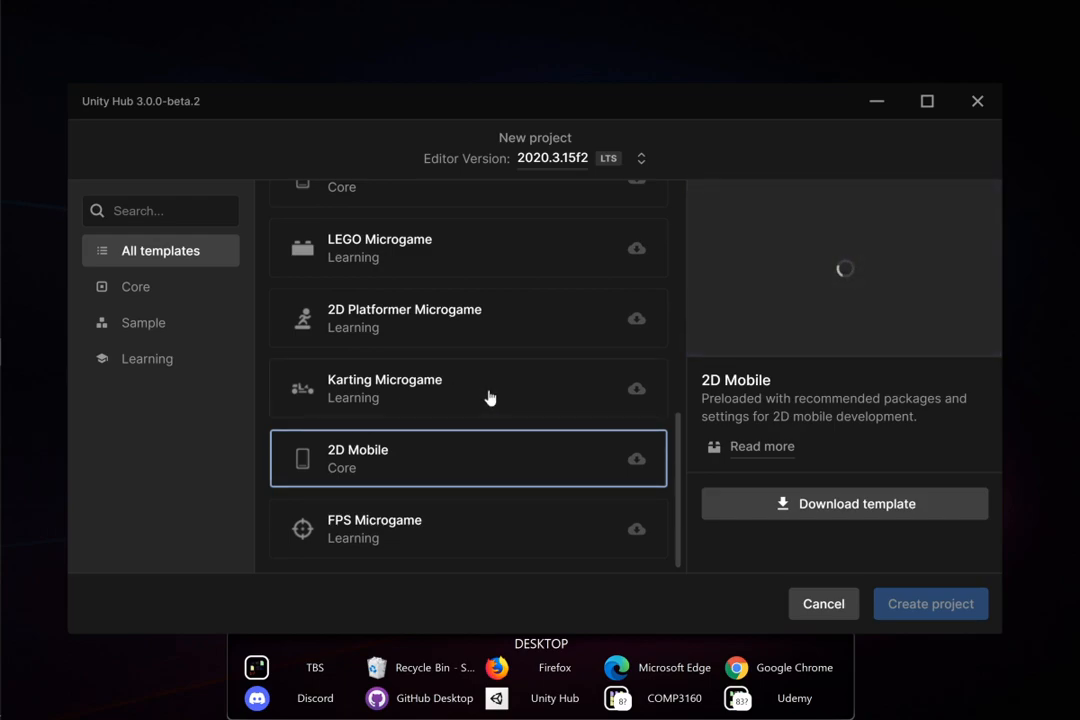
scroll(489, 398, "up", 10)
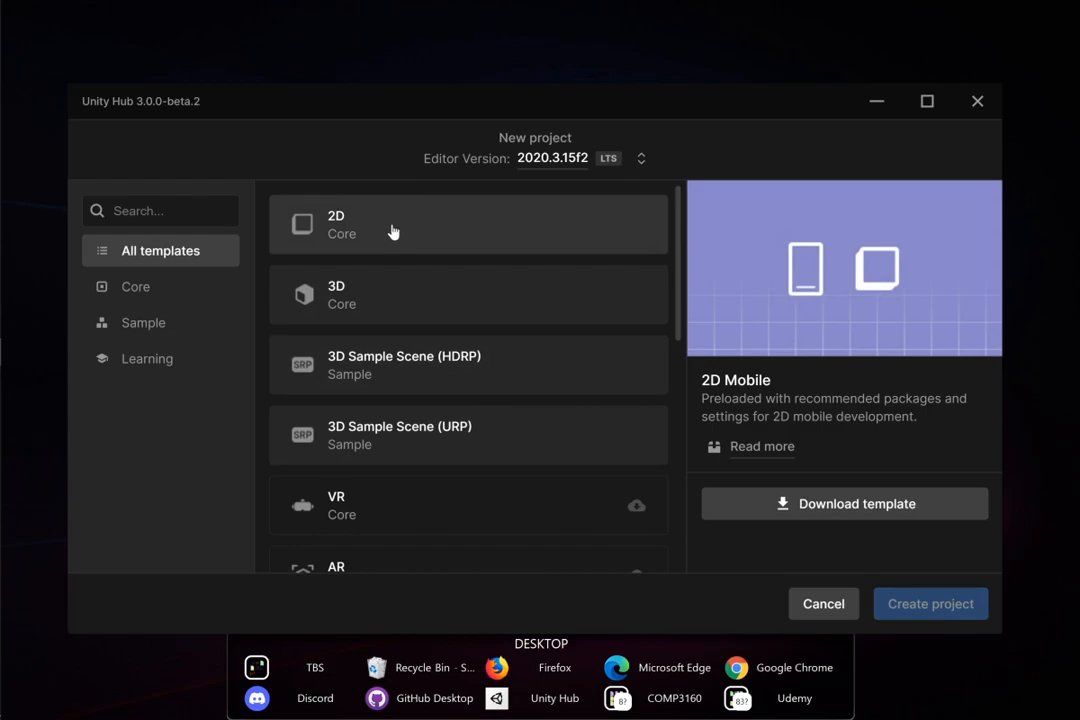
left_click(331, 230)
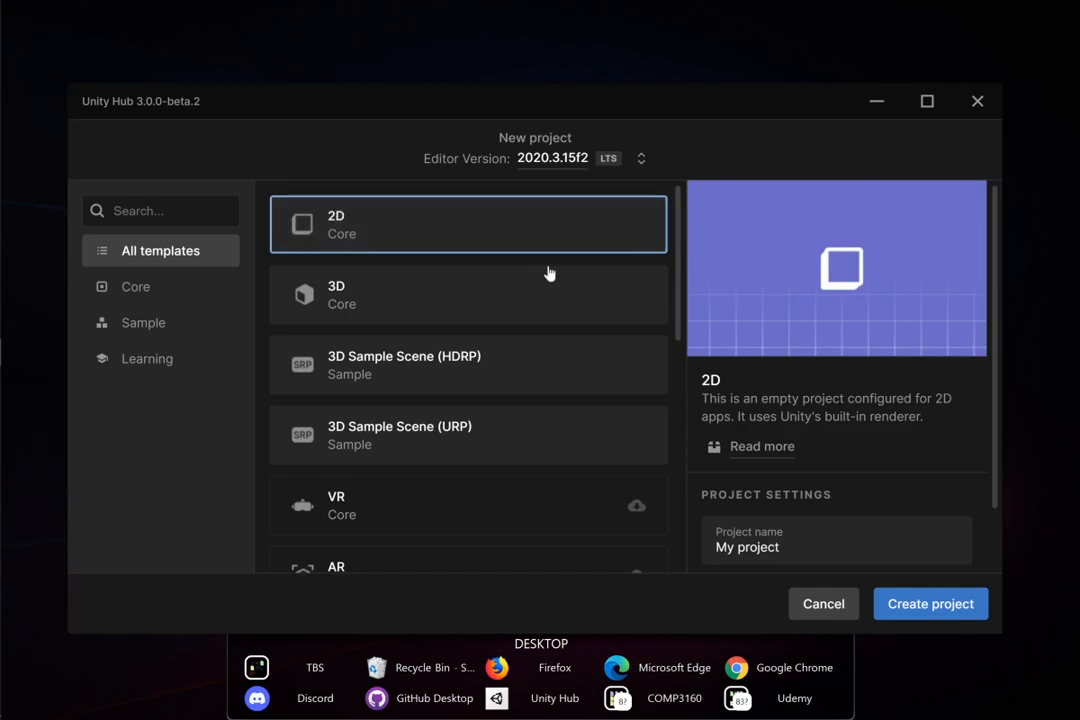
Review the project name and location settings of the 2D template, repositioning the window on the desktop
scroll(783, 440, "down", 1)
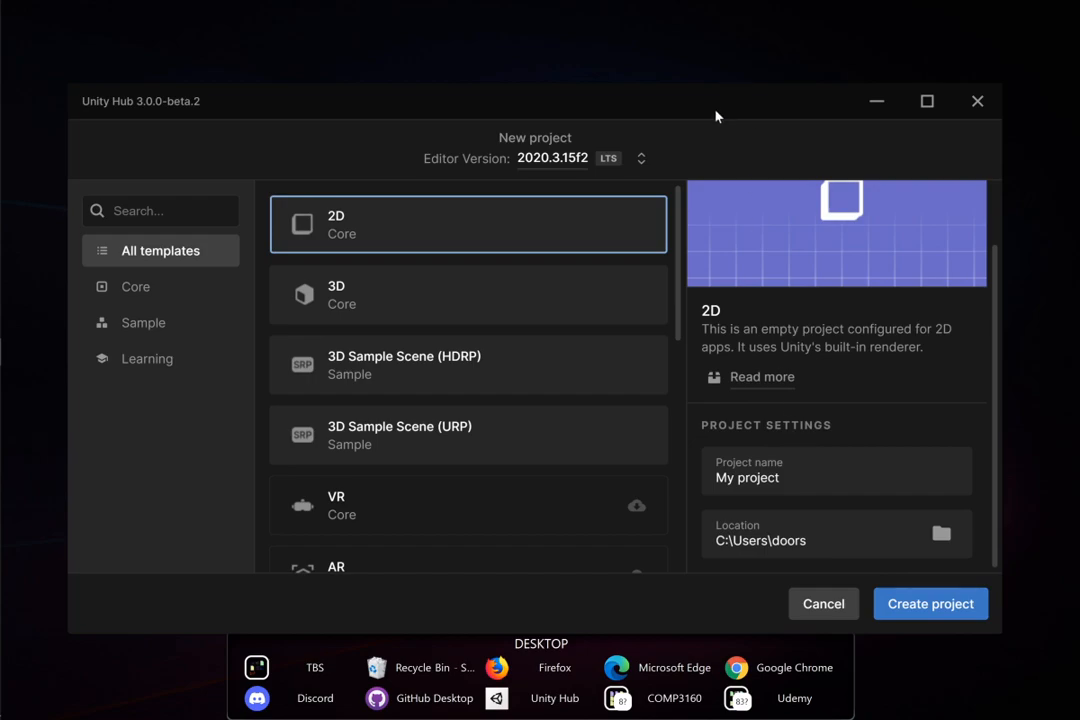
left_click_drag(715, 117, 688, 42)
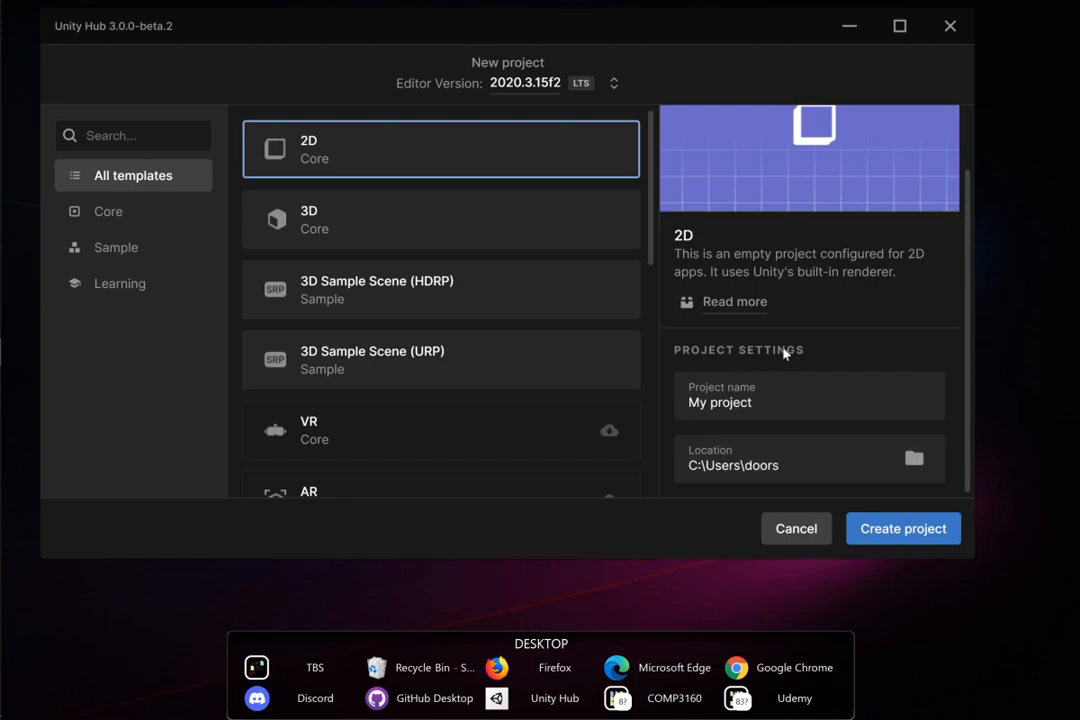
scroll(829, 374, "up", 1)
scroll(829, 374, "down", 1)
scroll(829, 374, "up", 1)
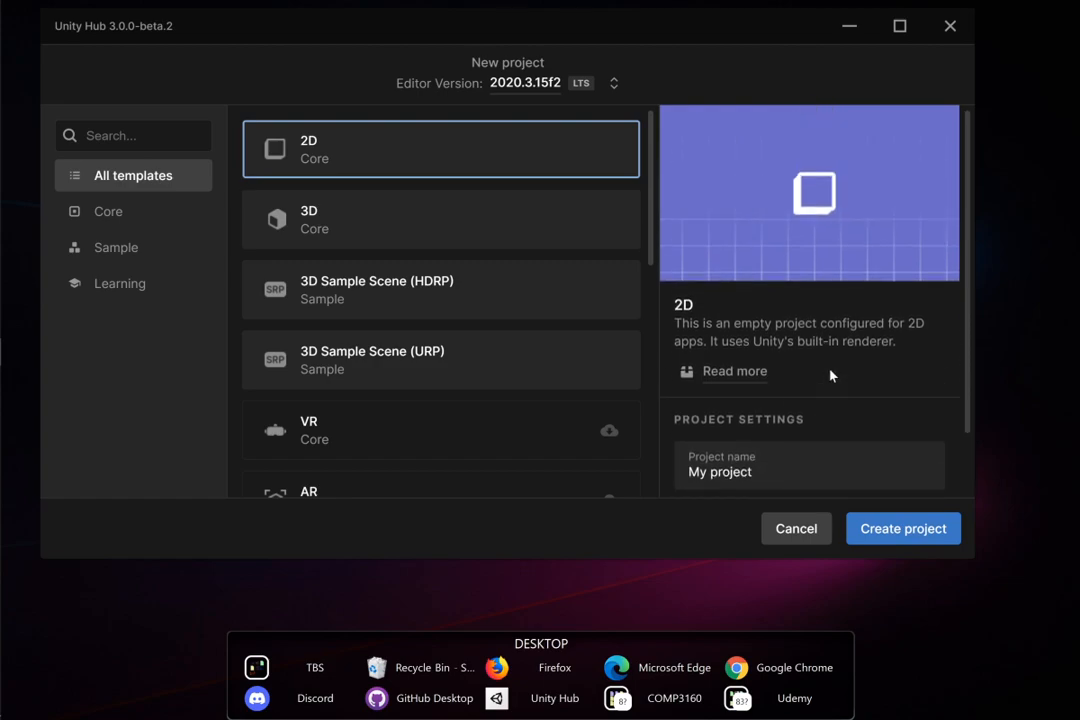
scroll(830, 376, "down", 1)
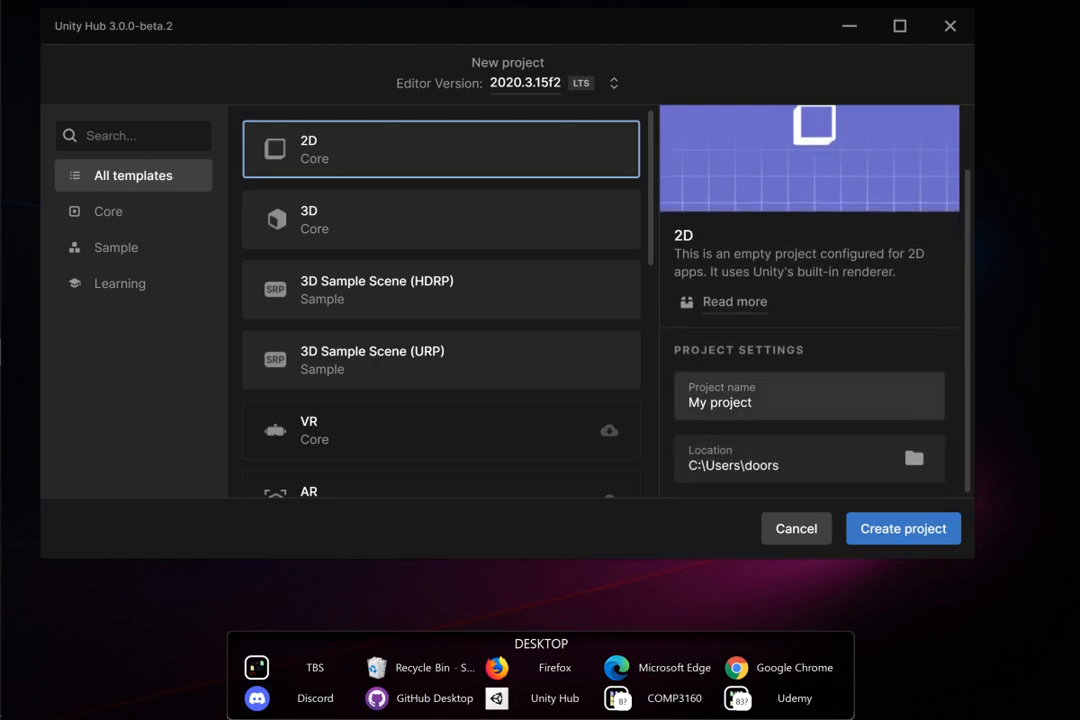
double_click(735, 402)
key("ctrl+a")
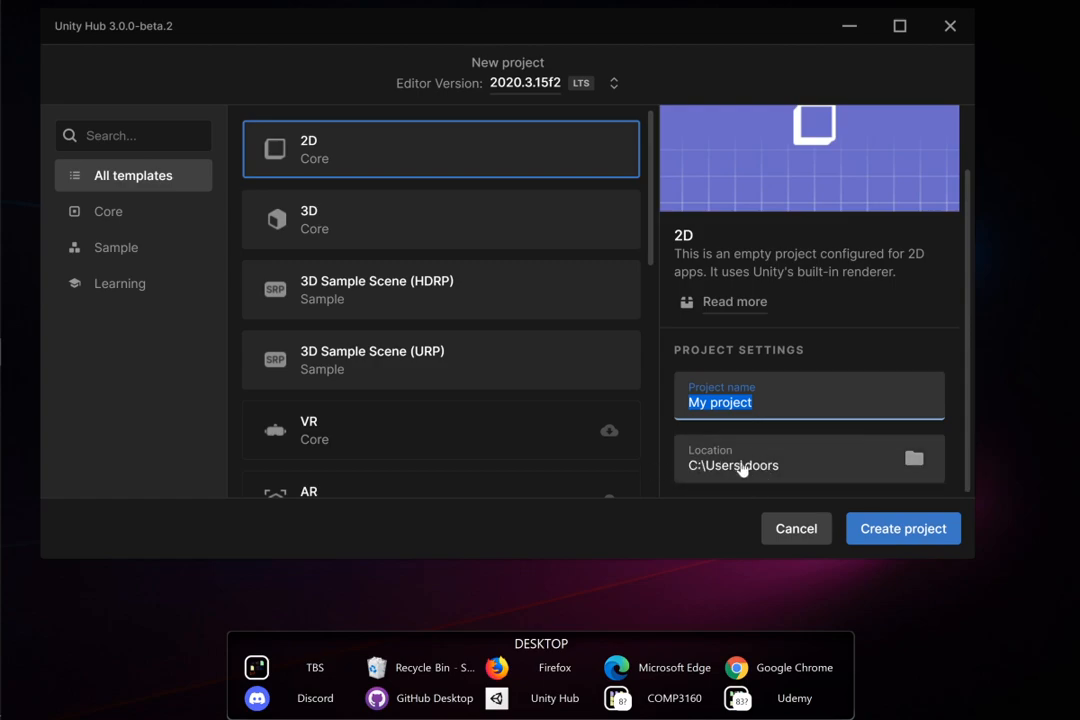
left_click_drag(475, 40, 602, 149)
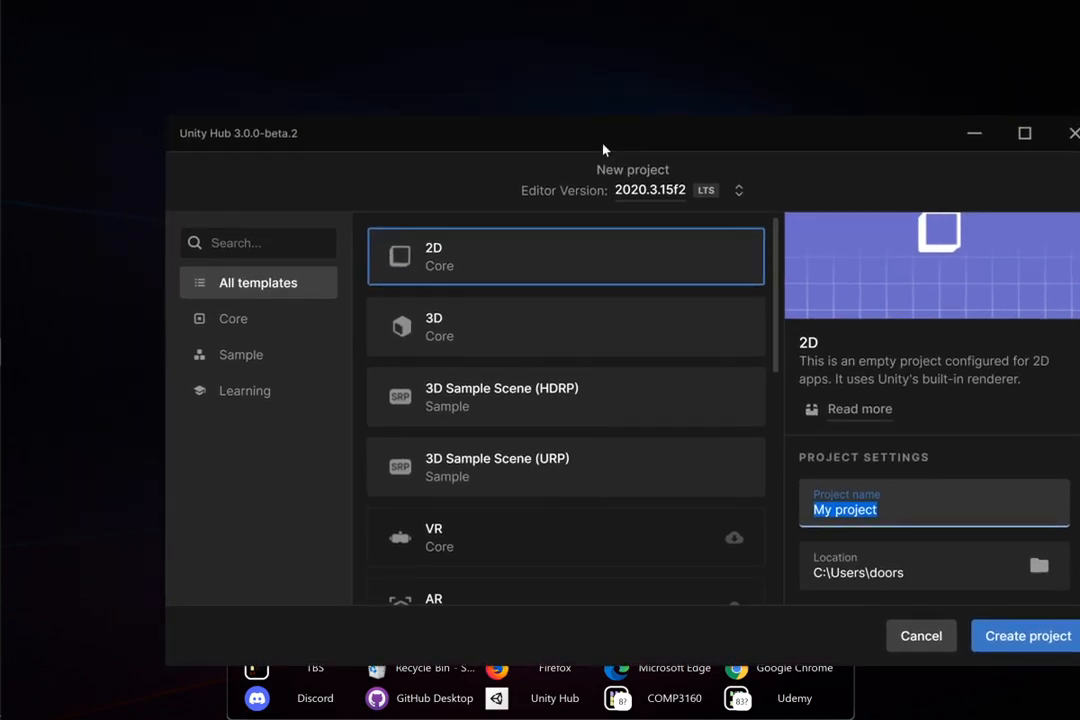
left_click_drag(390, 148, 280, 56)
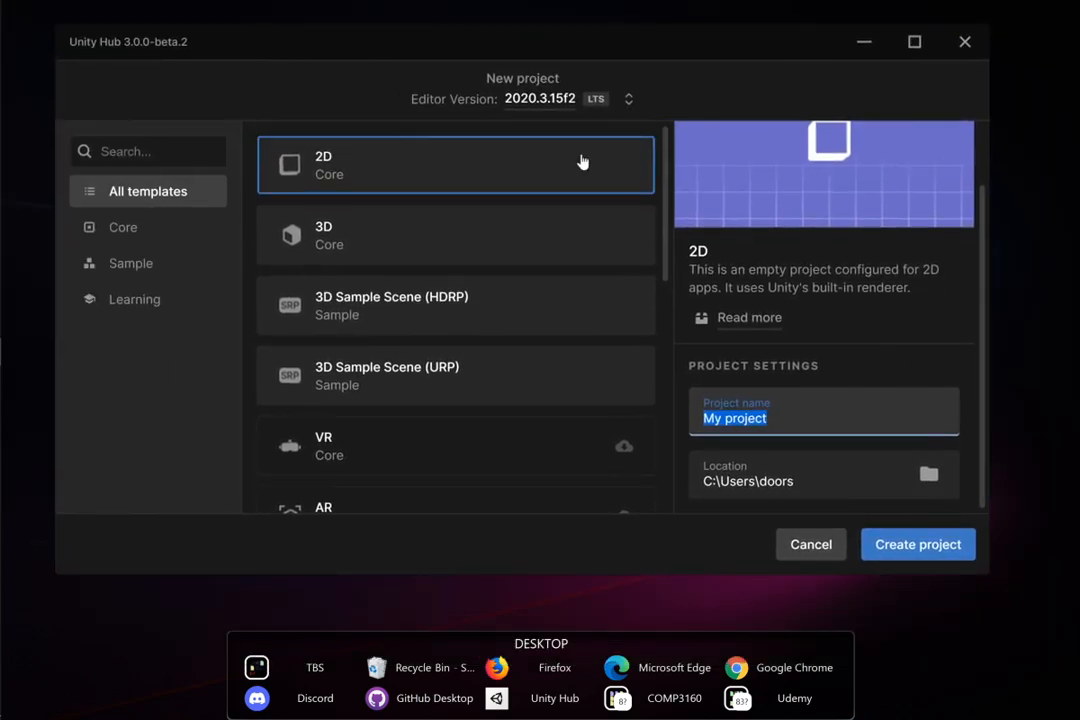
Set the new project's location to the Desktop folder
left_click(929, 477)
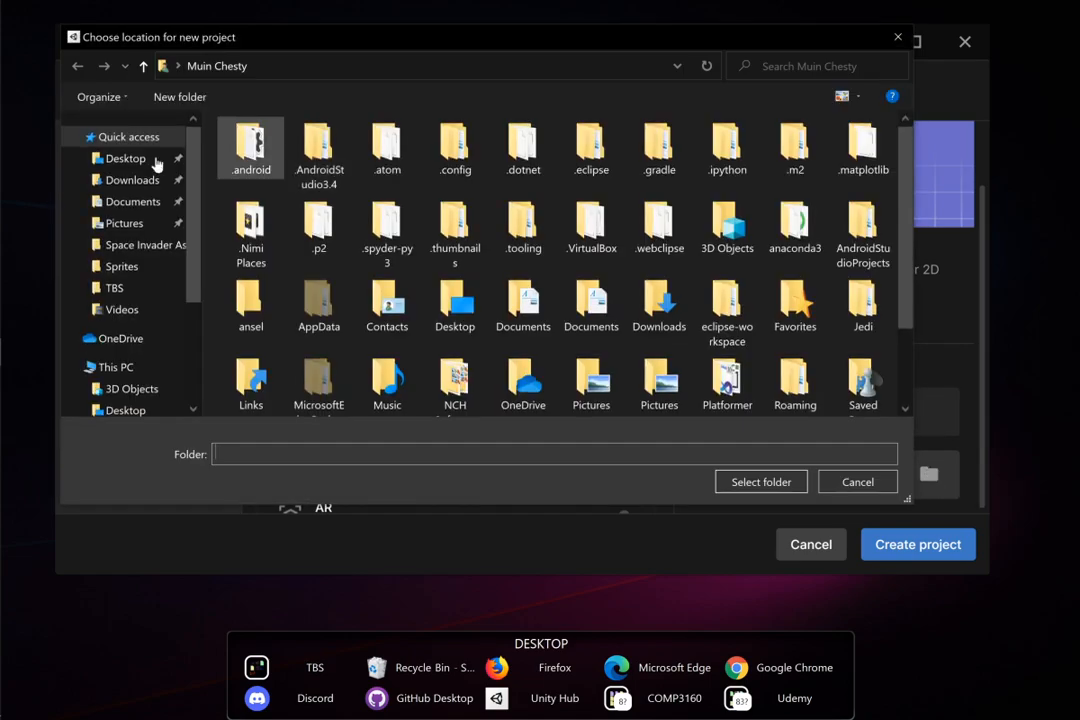
left_click(126, 160)
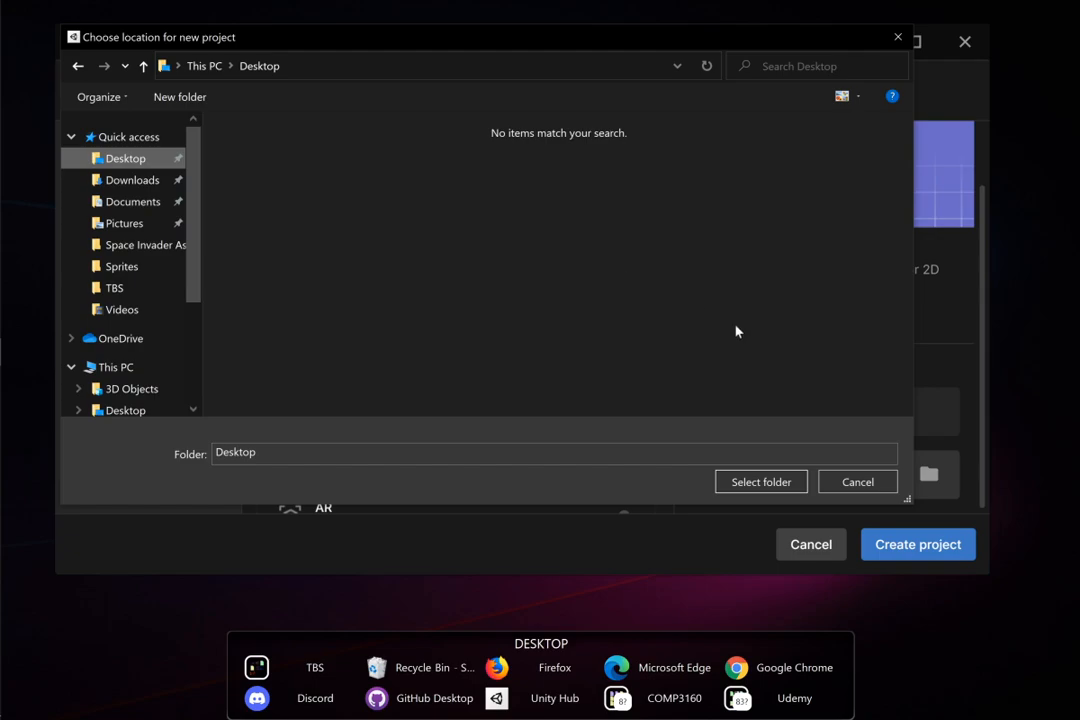
left_click(757, 483)
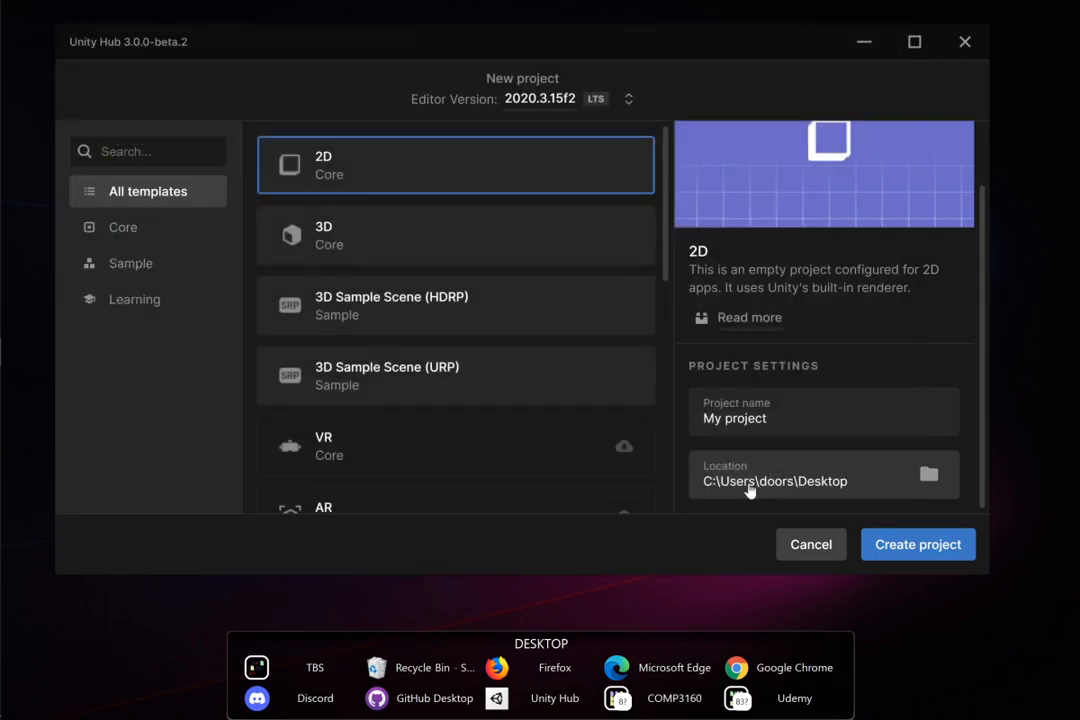
Name the new project Geometry Invaders
scroll(824, 318, "up", 2)
scroll(824, 318, "down", 2)
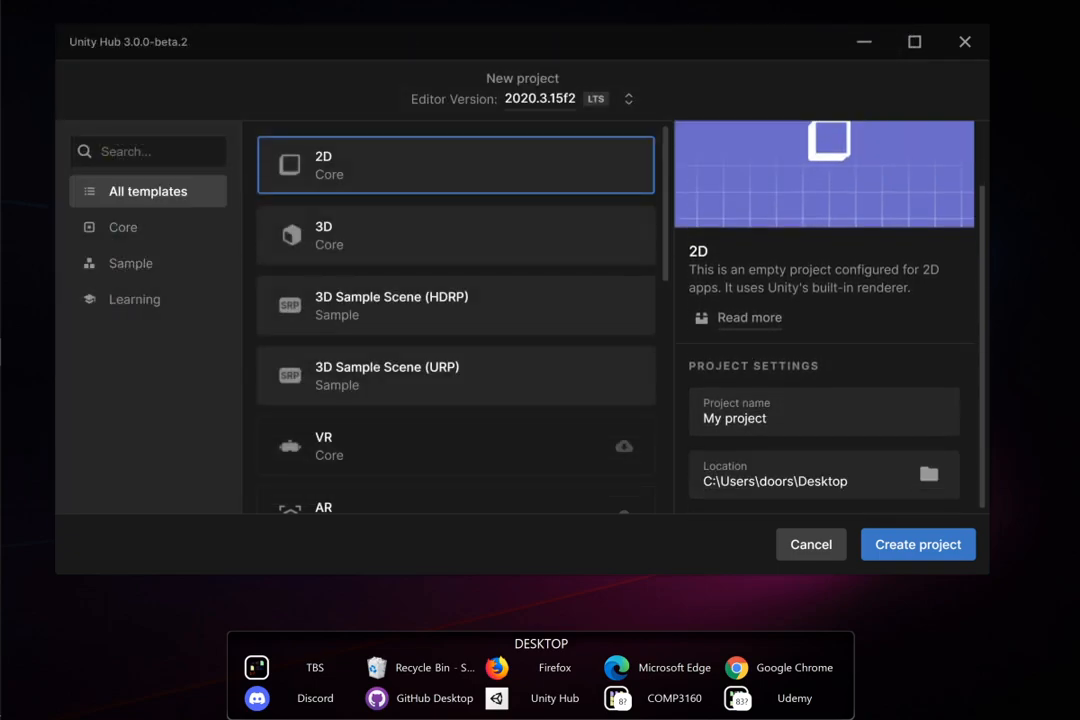
left_click(808, 417)
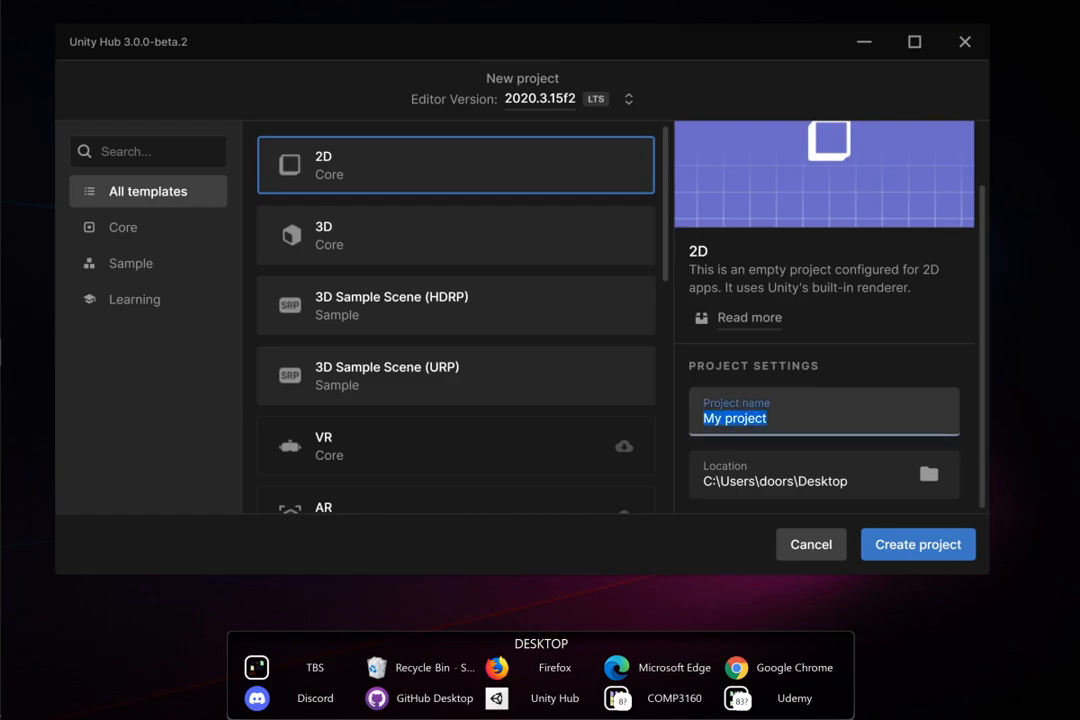
key("BackSpace")
type("Ge")
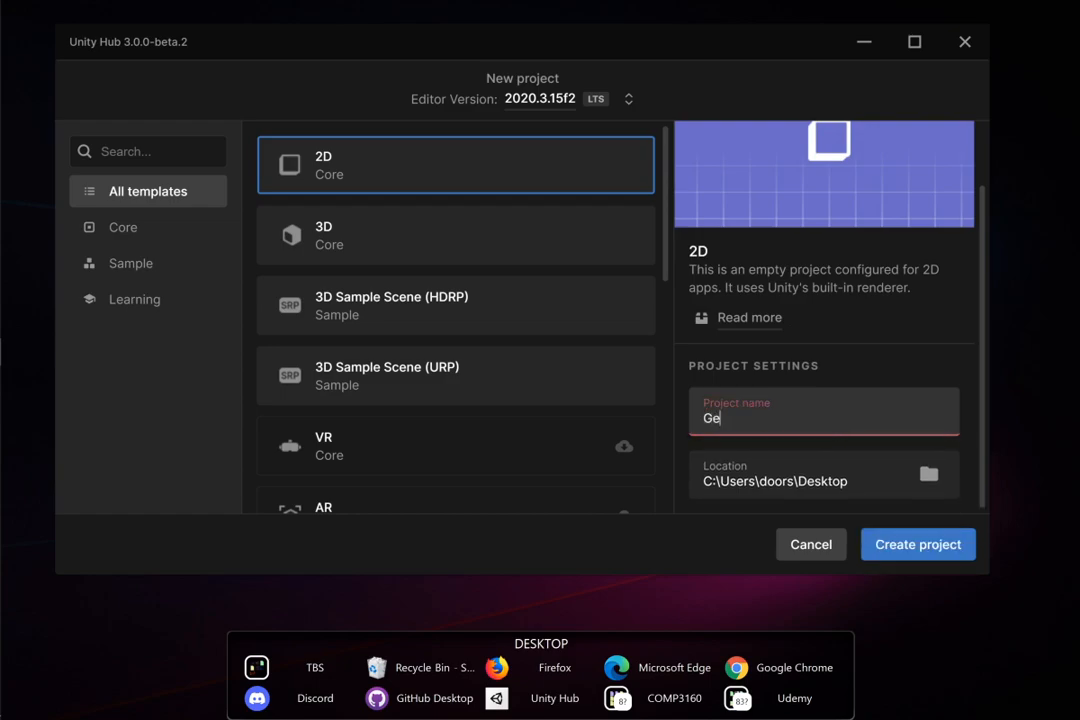
type("ometr")
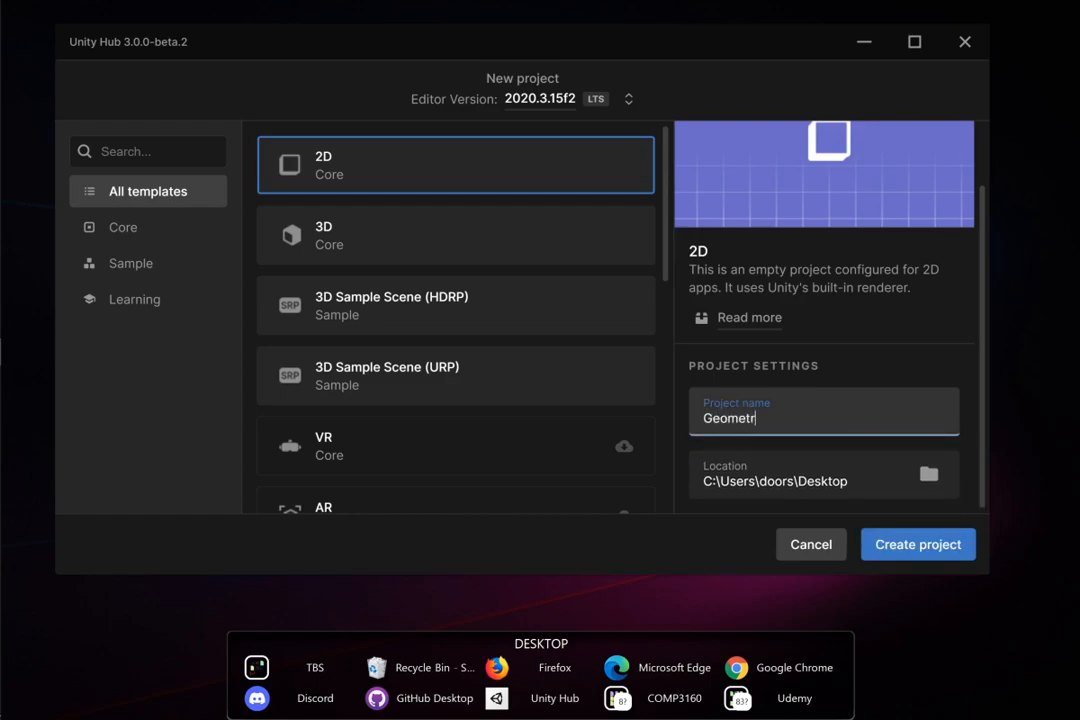
type("y Invader")
Check the project settings, create the Geometry Invaders project, and minimize the project list window
scroll(824, 318, "up", 1)
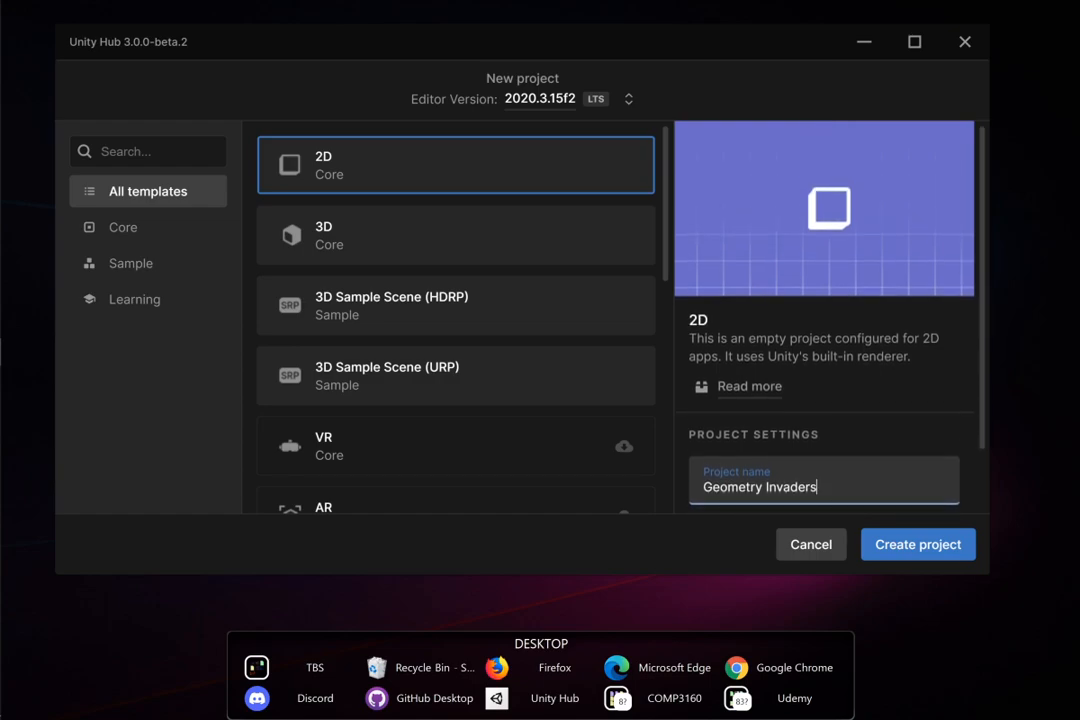
scroll(824, 318, "down", 1)
scroll(824, 400, "down", 1)
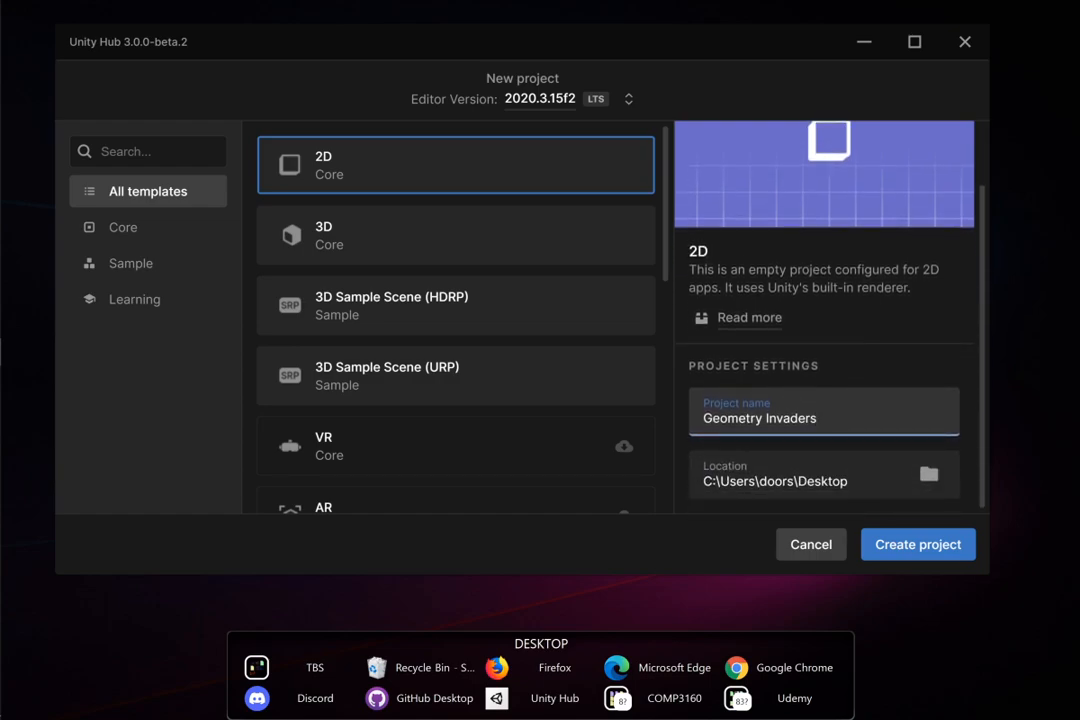
triple_click(741, 418)
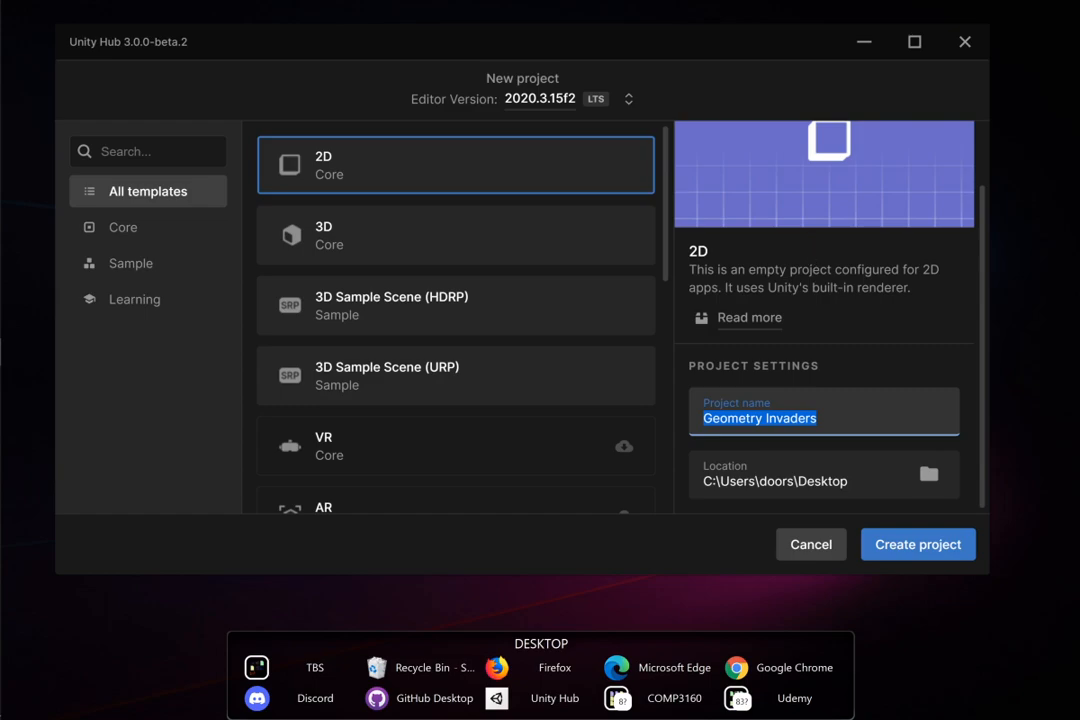
left_click(912, 549)
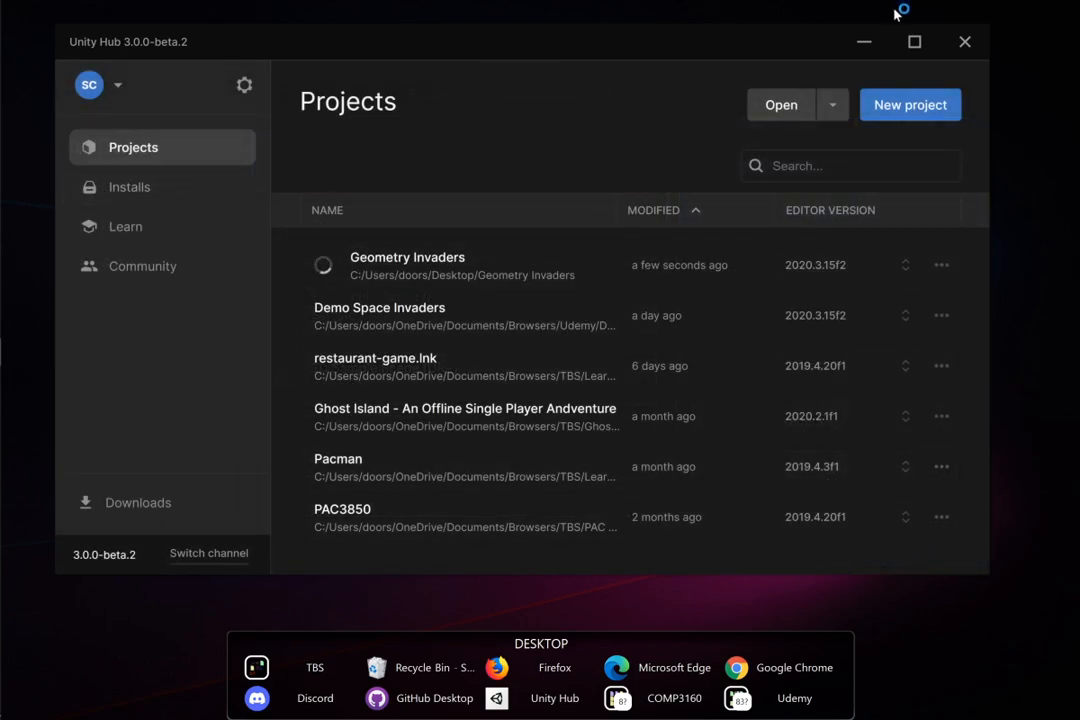
left_click(864, 41)
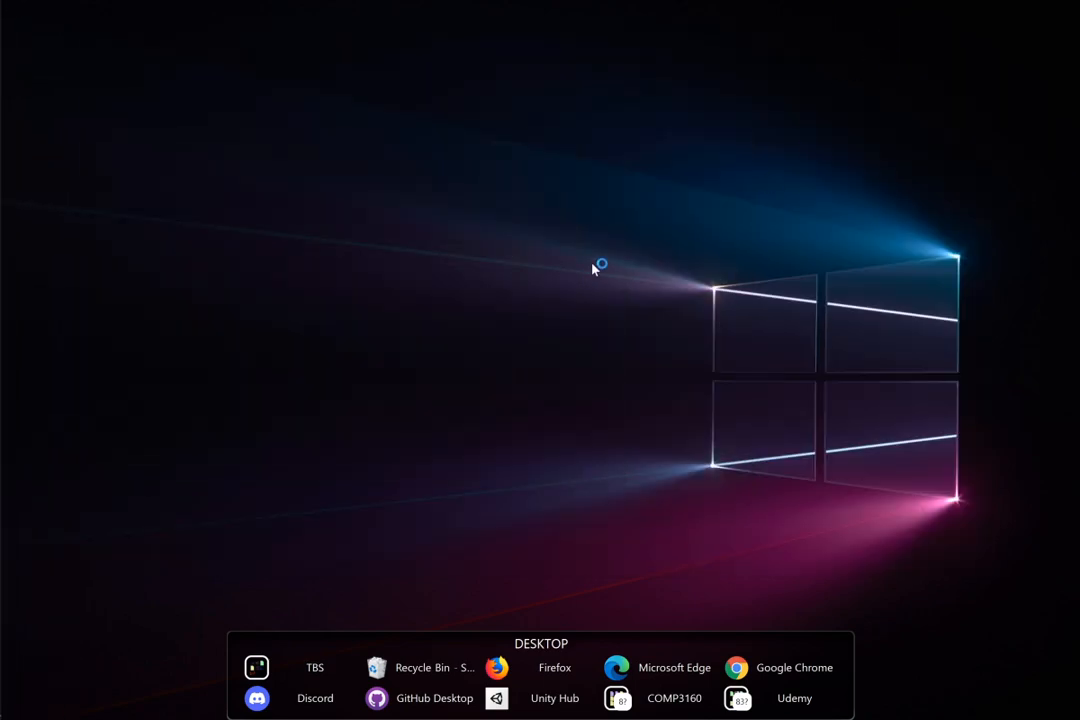